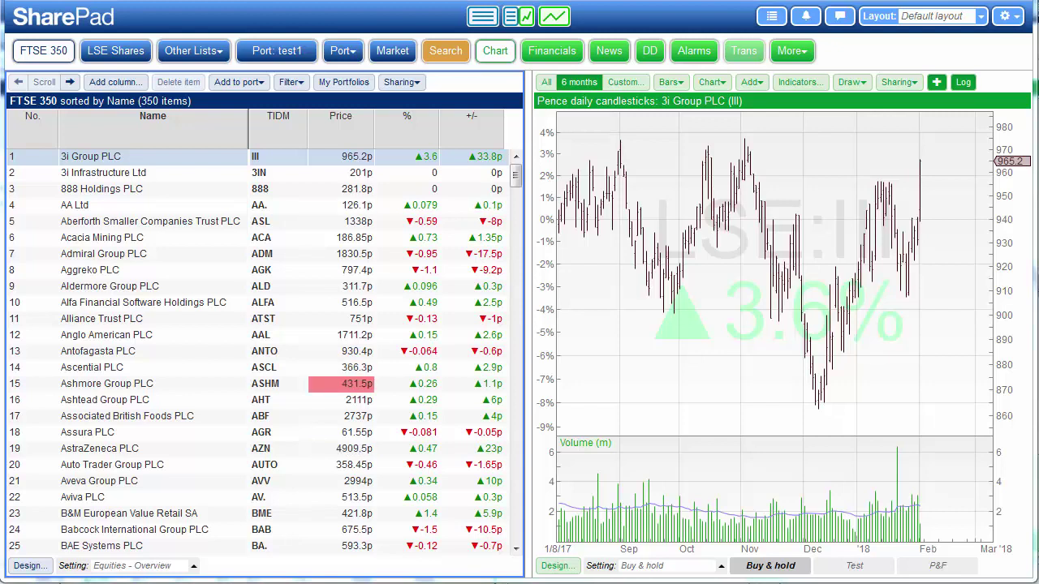
- Create an empty filter called 'Low Vol Change' and apply it to the FTSE 350 list
{"action": "left_click", "coordinate": [292, 83]}
{"action": "left_click", "coordinate": [313, 106]}
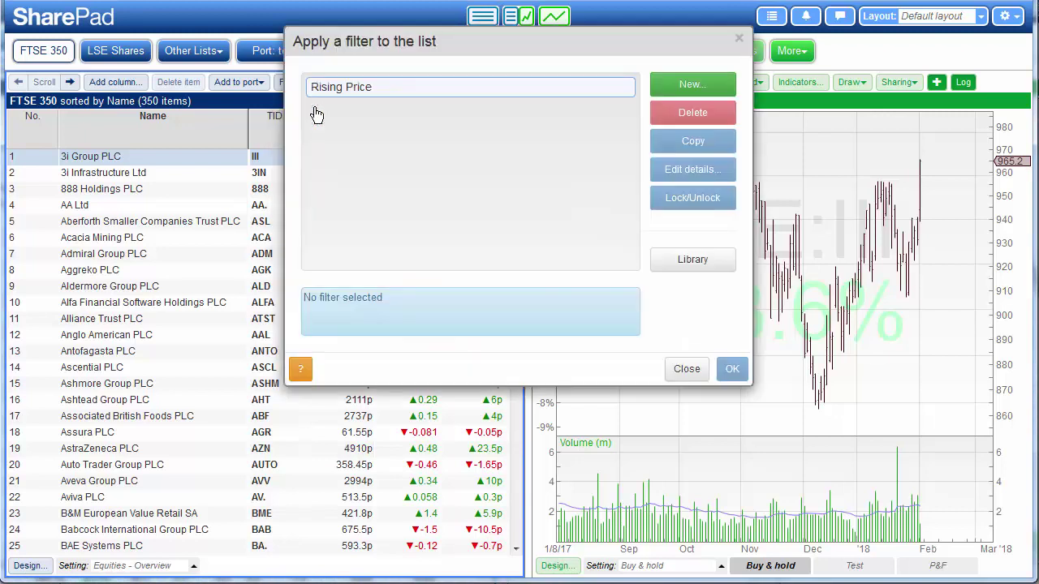
{"action": "left_click", "coordinate": [698, 86]}
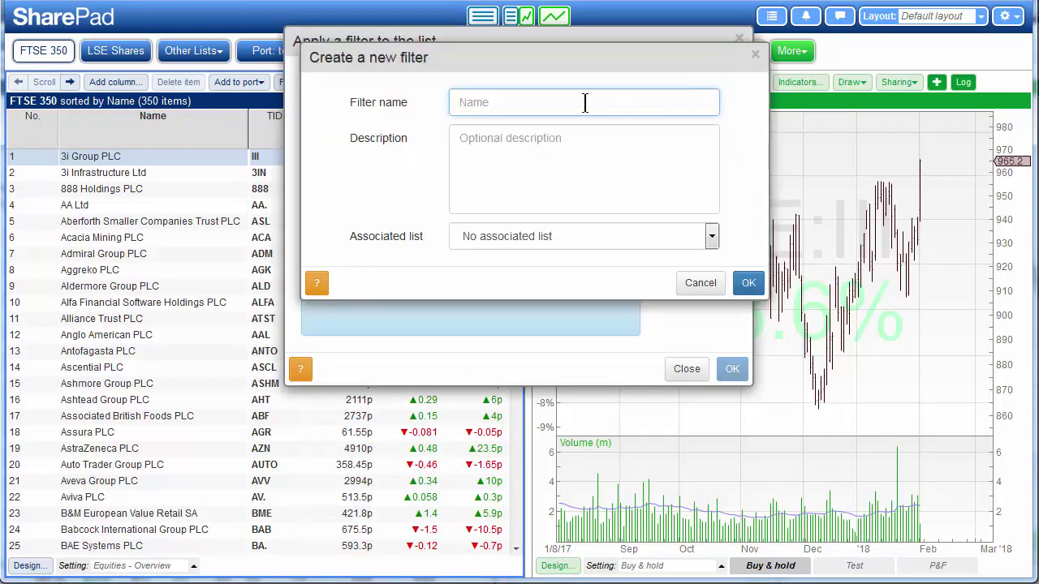
{"action": "type", "text": "Low"}
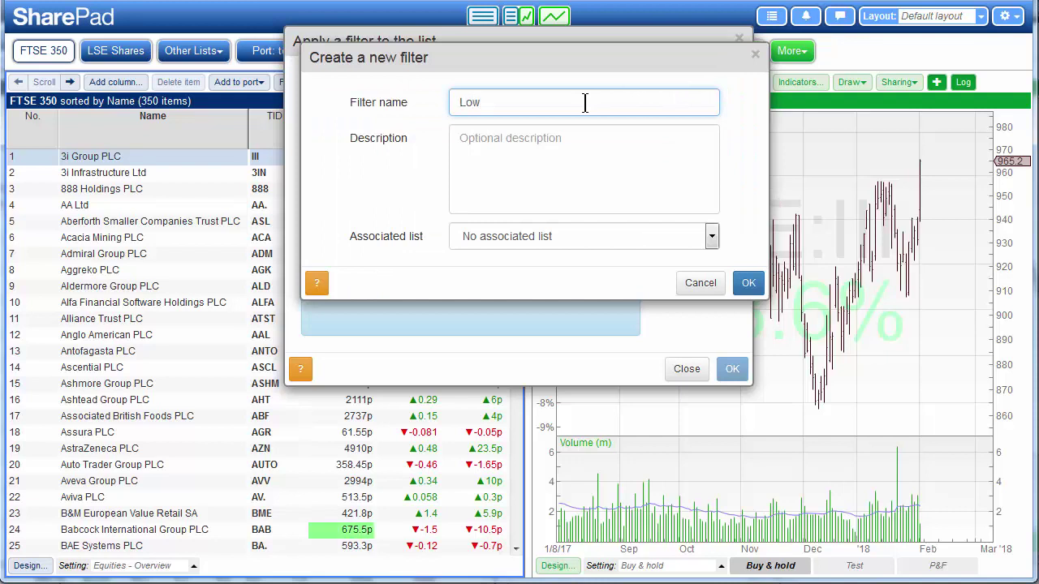
{"action": "type", "text": " Vol Chan"}
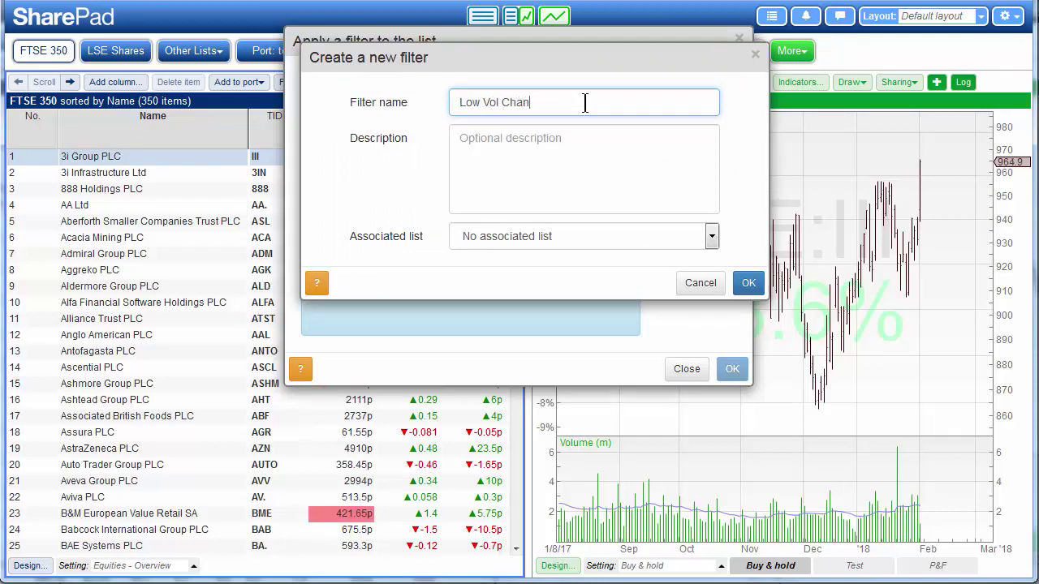
{"action": "type", "text": "ge"}
{"action": "left_click", "coordinate": [747, 283]}
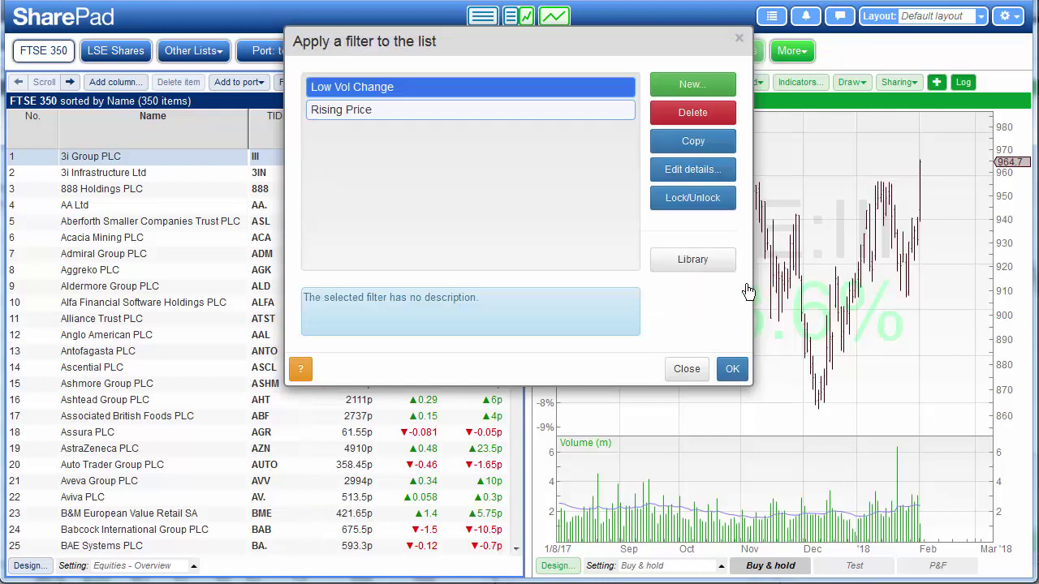
{"action": "left_click", "coordinate": [730, 370]}
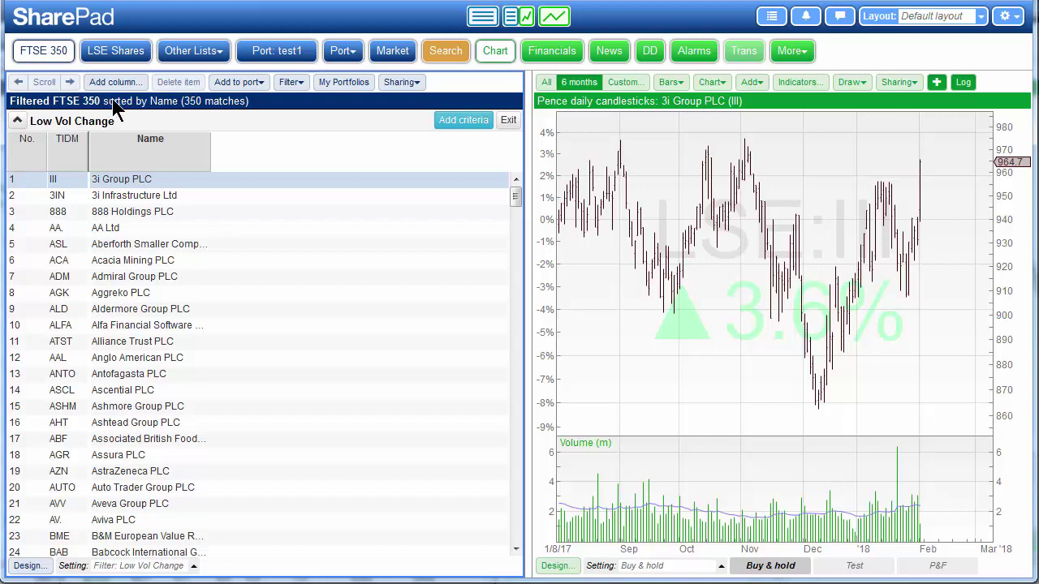
- Add a criterion combining Volume > Today with the '% change from' operator
{"action": "left_click", "coordinate": [456, 123]}
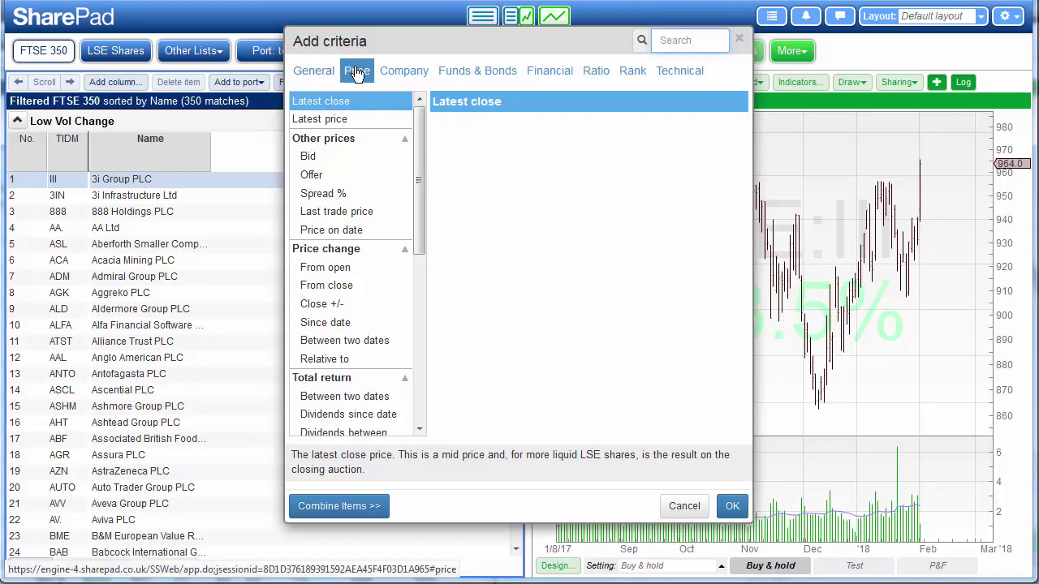
{"action": "left_click_drag", "start_coordinate": [418, 134], "coordinate": [427, 315]}
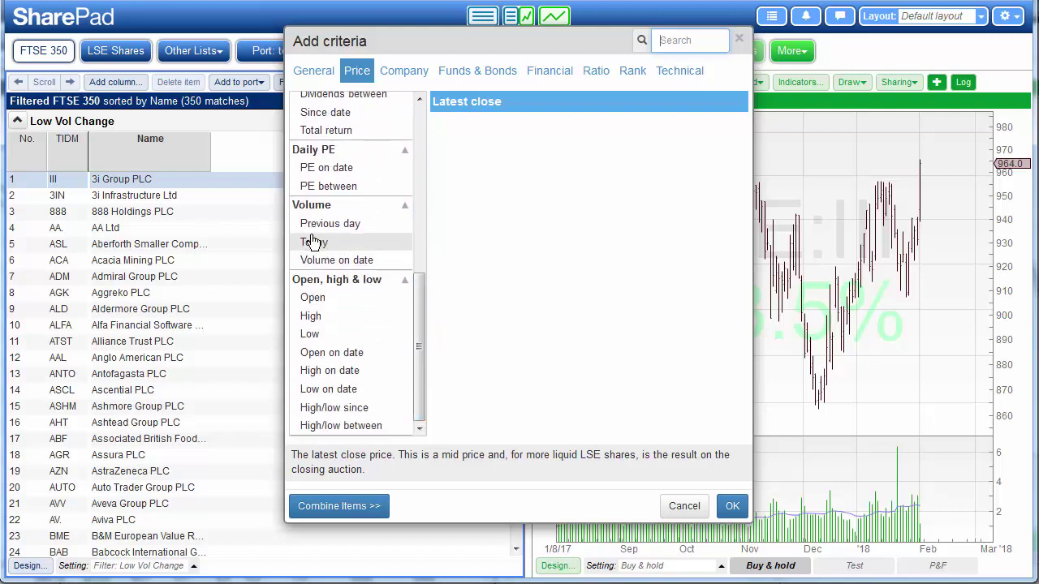
{"action": "left_click", "coordinate": [315, 245]}
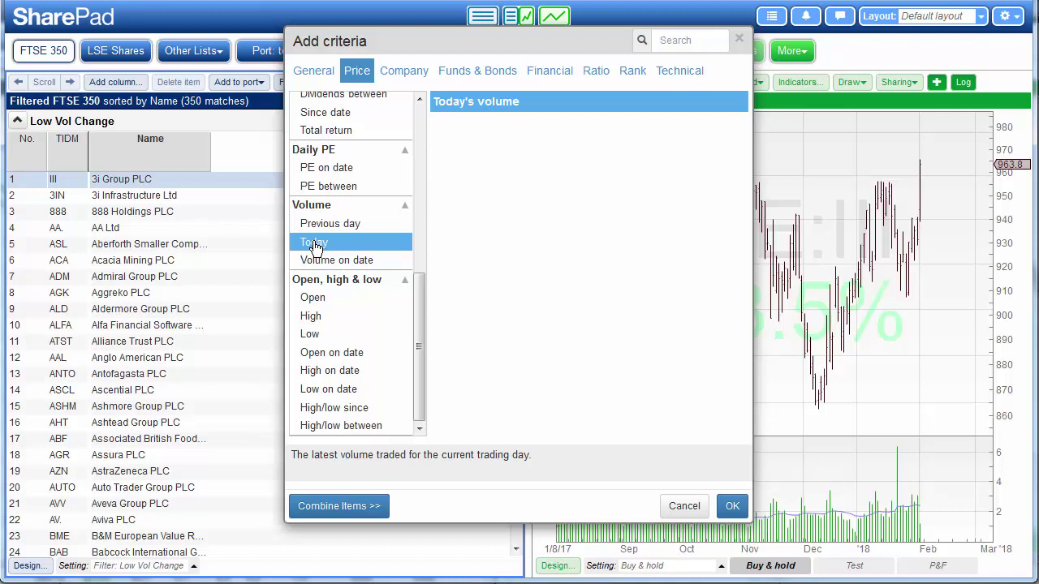
{"action": "left_click", "coordinate": [347, 506]}
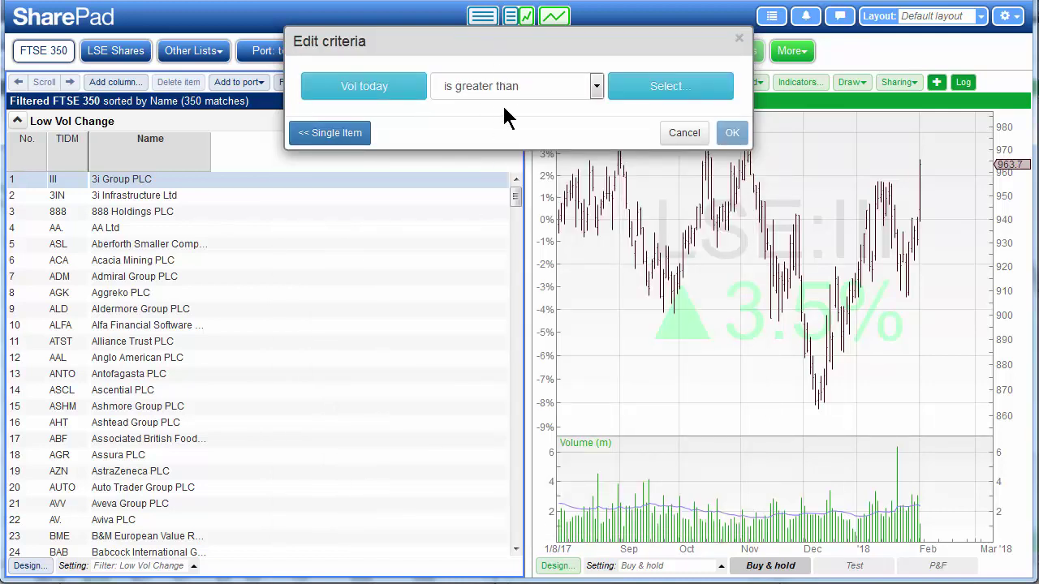
{"action": "left_click", "coordinate": [486, 91]}
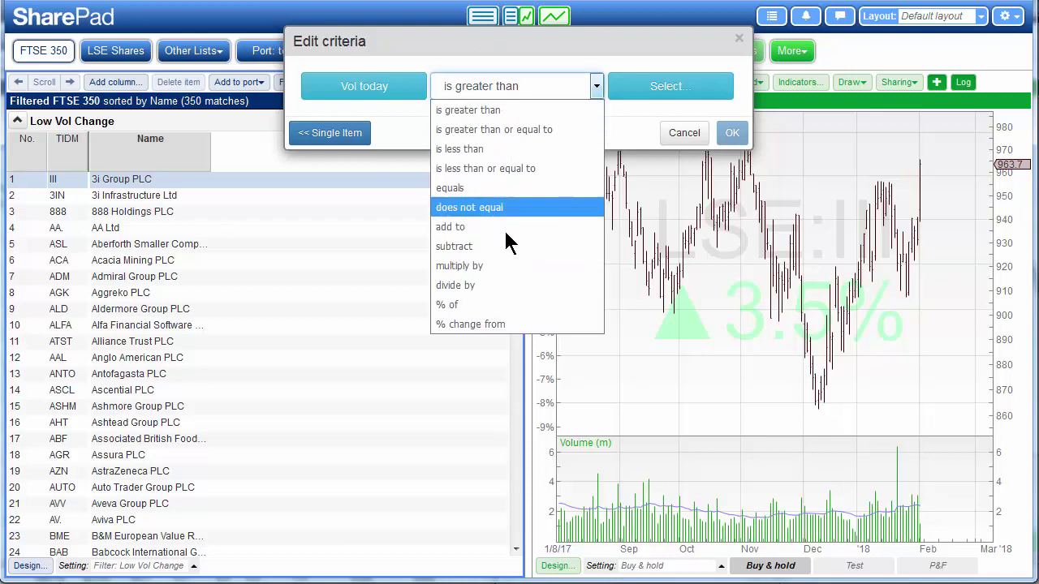
{"action": "left_click", "coordinate": [482, 323]}
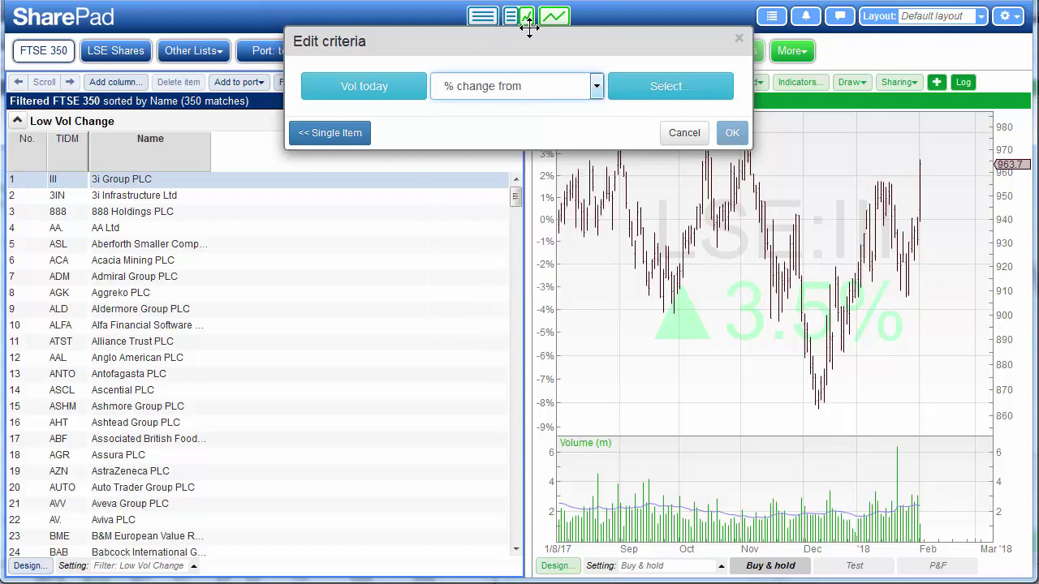
- Compare against Average volume with its indicator periods changed from 25 to 63
{"action": "left_click", "coordinate": [659, 91]}
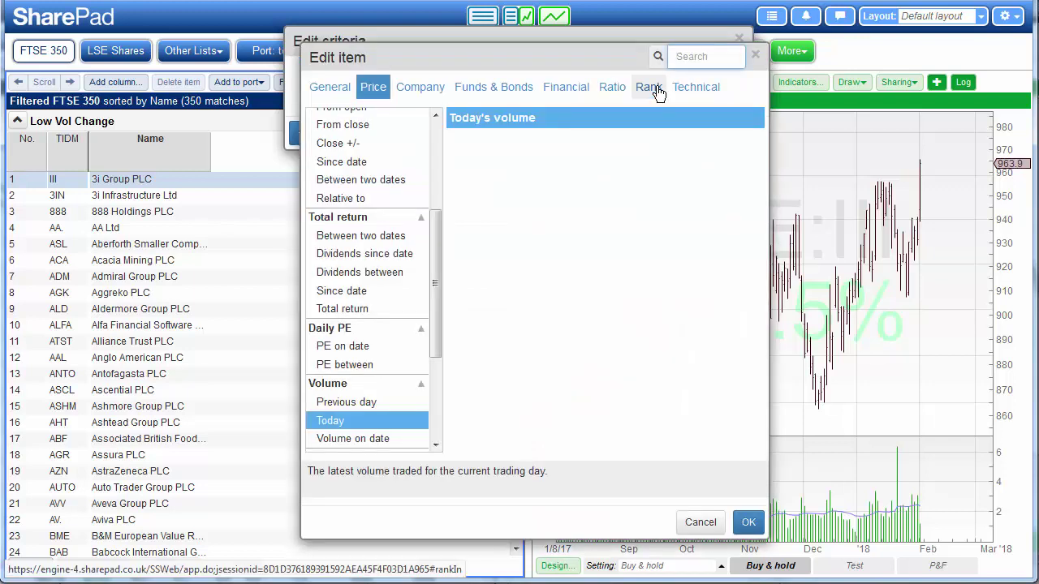
{"action": "left_click", "coordinate": [697, 90]}
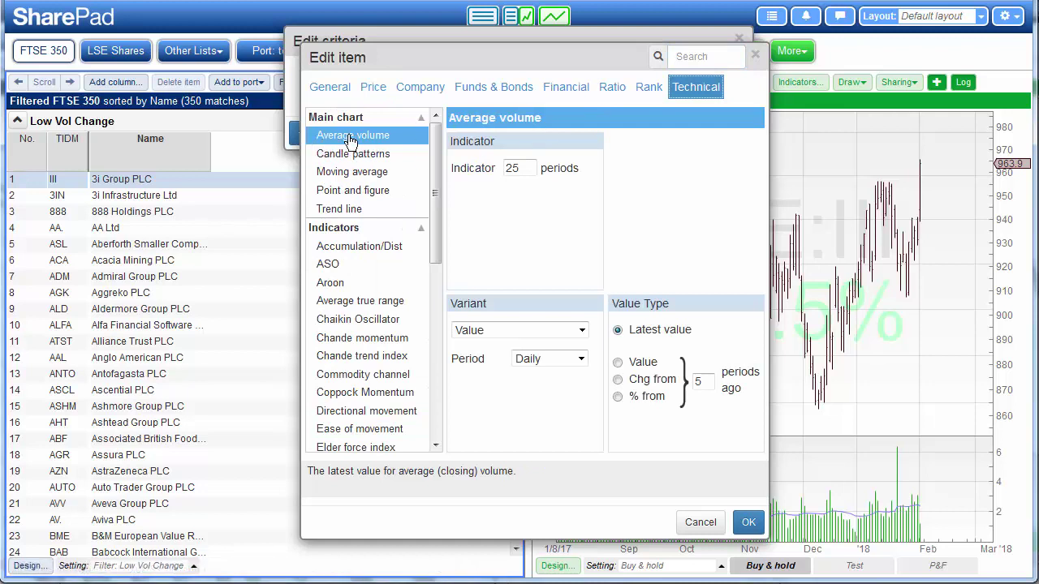
{"action": "left_click", "coordinate": [523, 168]}
{"action": "left_click_drag", "start_coordinate": [529, 167], "coordinate": [498, 162]}
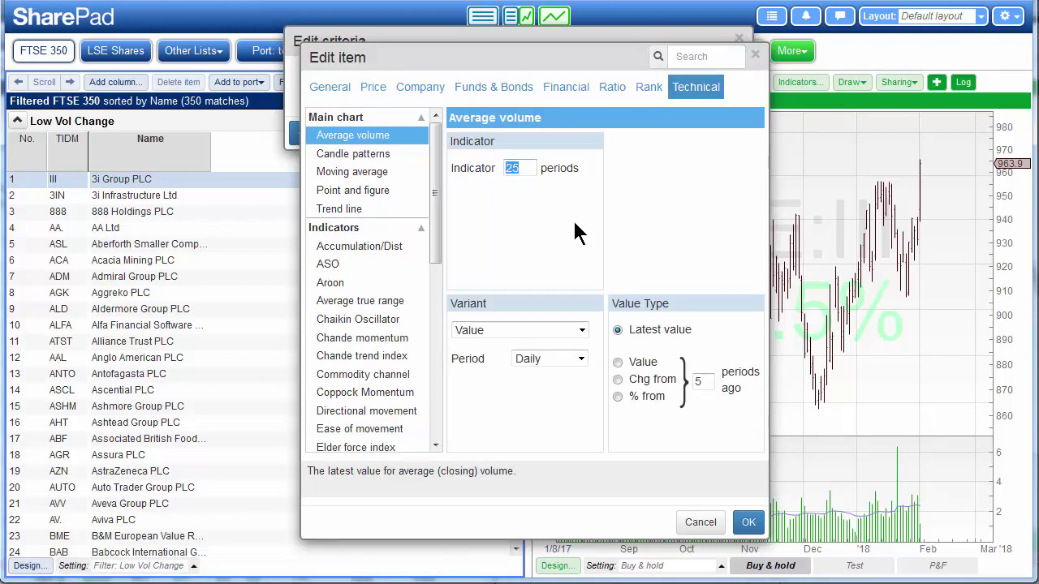
{"action": "key", "text": "BackSpace"}
{"action": "type", "text": "63"}
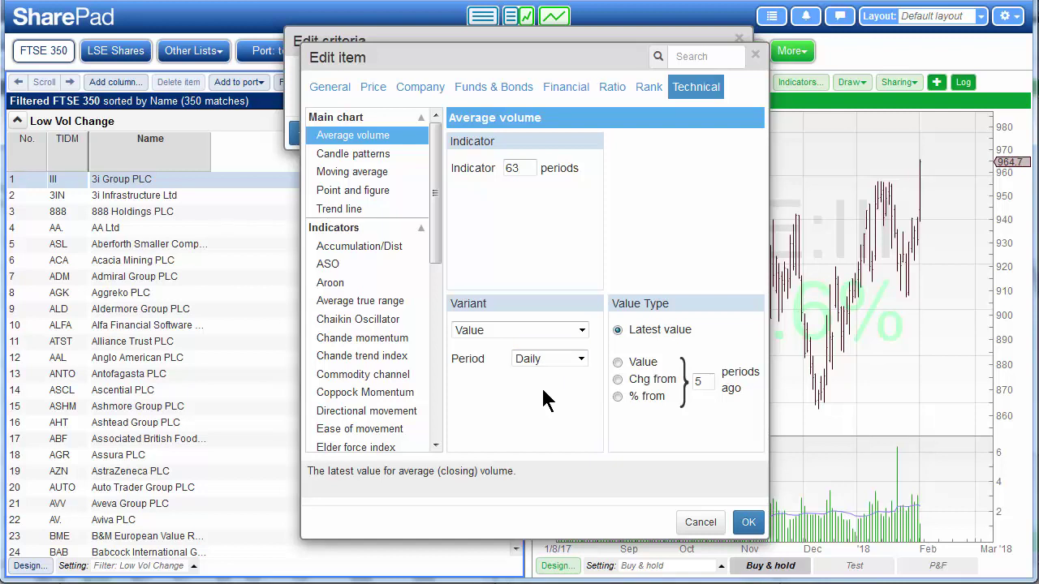
{"action": "left_click", "coordinate": [748, 522]}
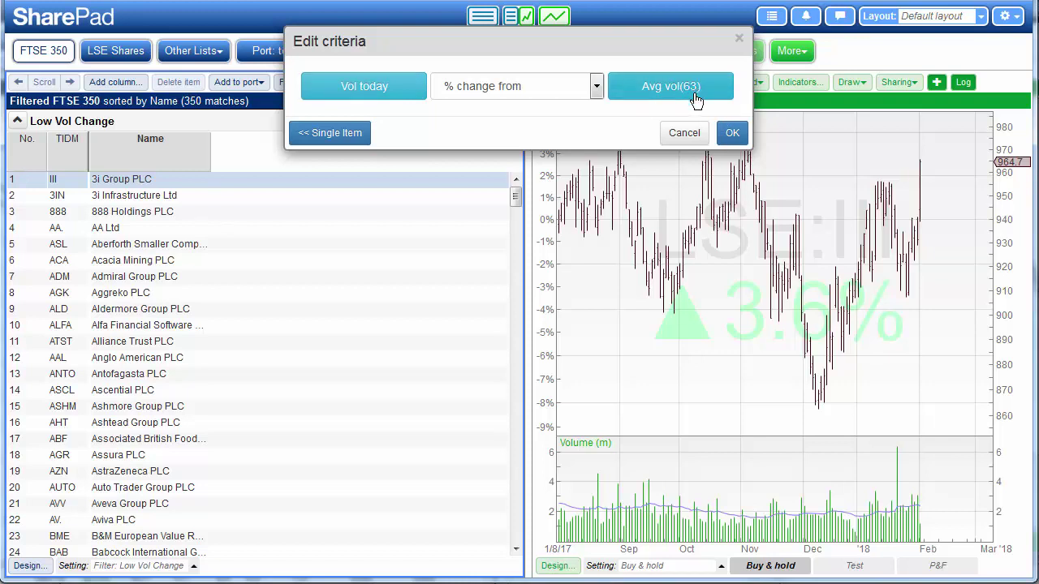
- Confirm the volume criterion and cap Vol today % chg Avg vol(63) at a maximum of 0
{"action": "left_click", "coordinate": [737, 134]}
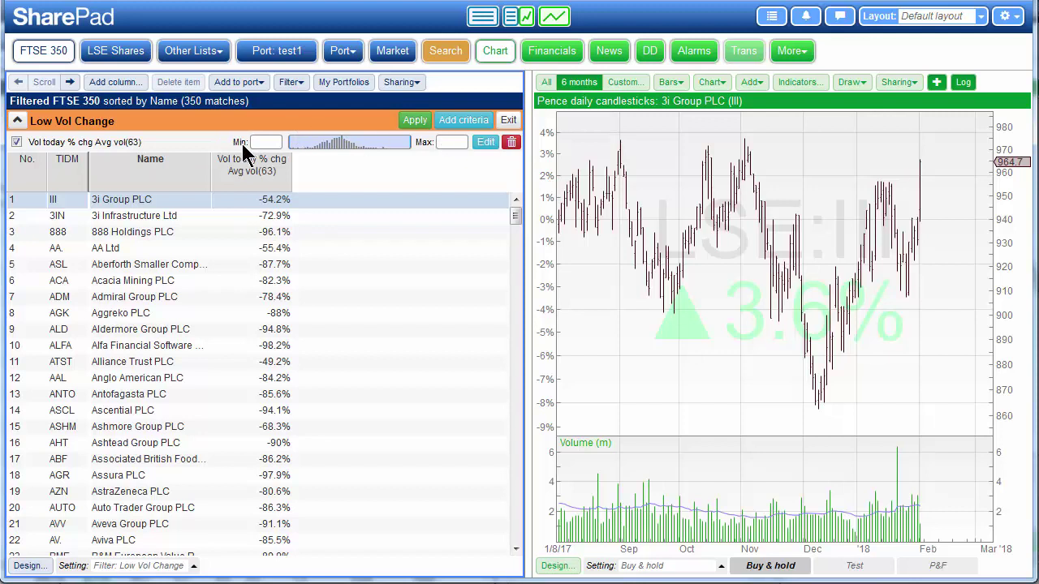
{"action": "left_click", "coordinate": [448, 142]}
{"action": "type", "text": "0"}
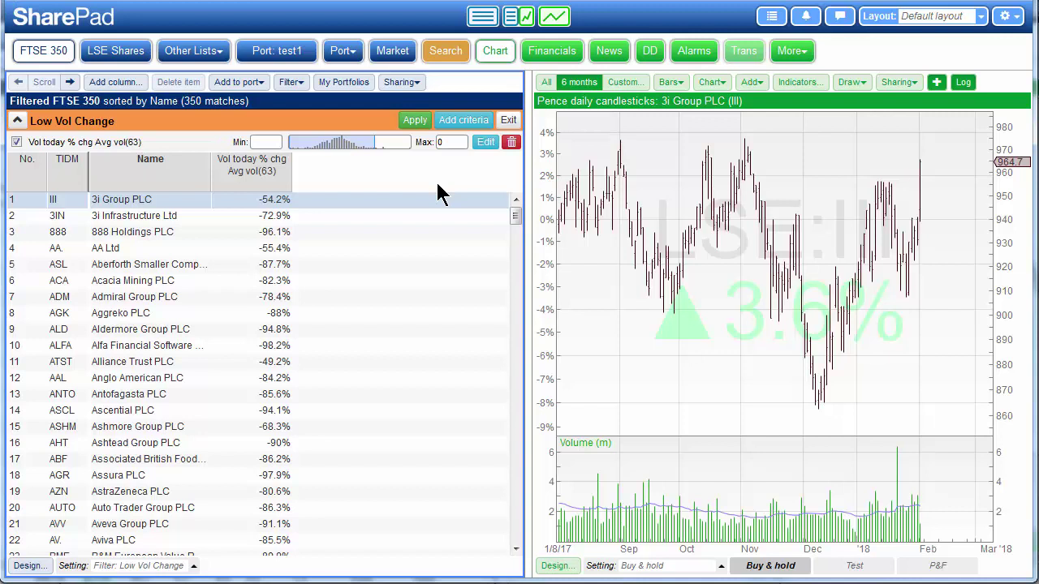
{"action": "left_click", "coordinate": [460, 128]}
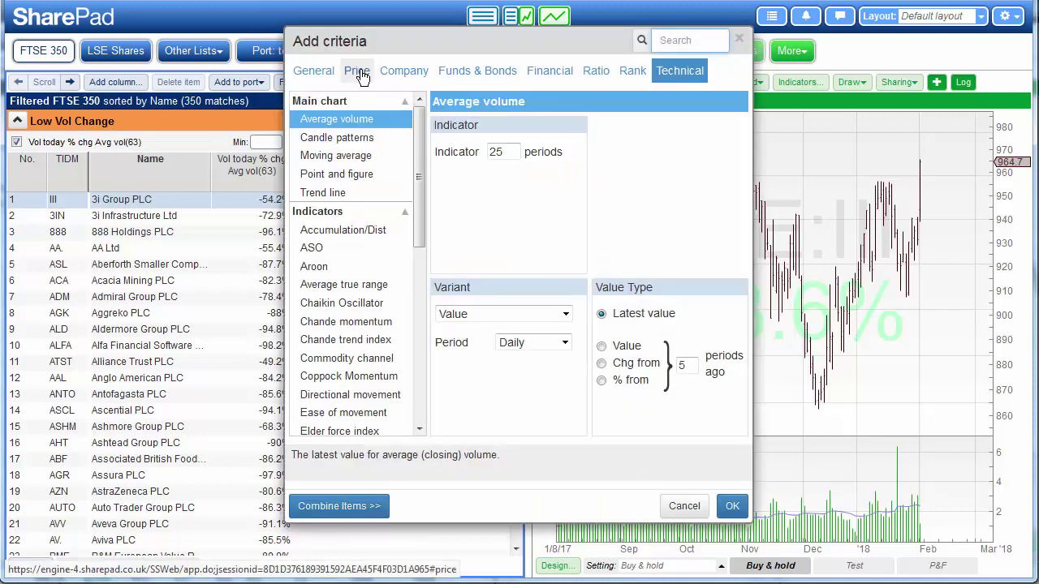
- Add the Price change > From close (Percentage change) criterion from the Price tab
{"action": "left_click", "coordinate": [361, 74]}
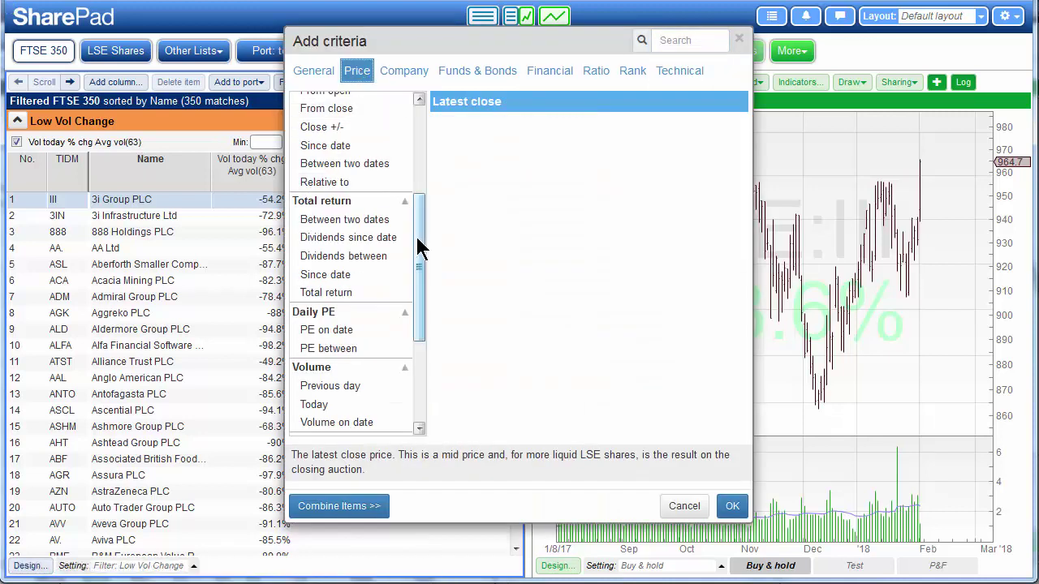
{"action": "left_click_drag", "start_coordinate": [420, 247], "coordinate": [423, 151]}
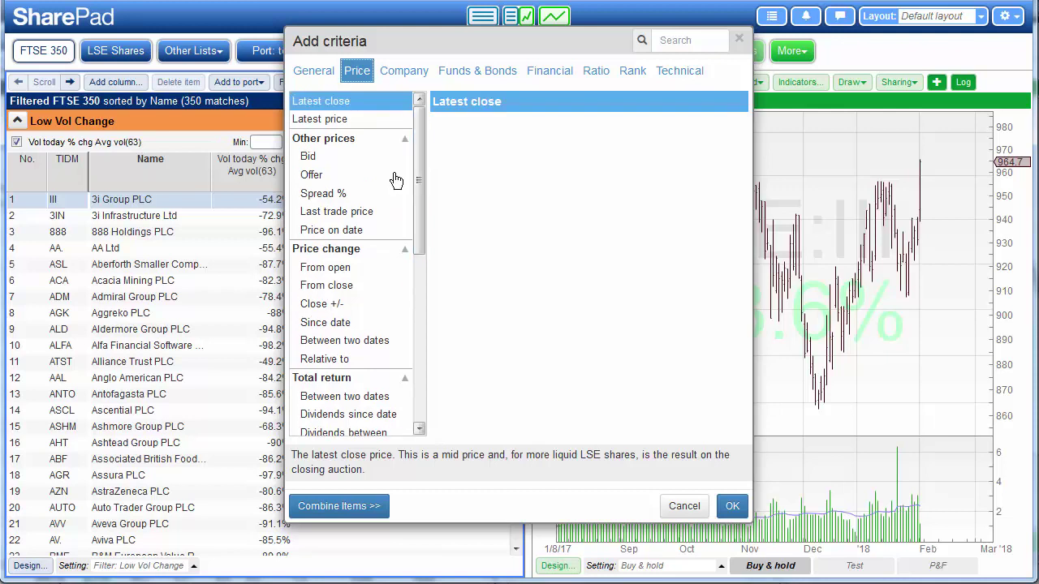
{"action": "left_click", "coordinate": [329, 290]}
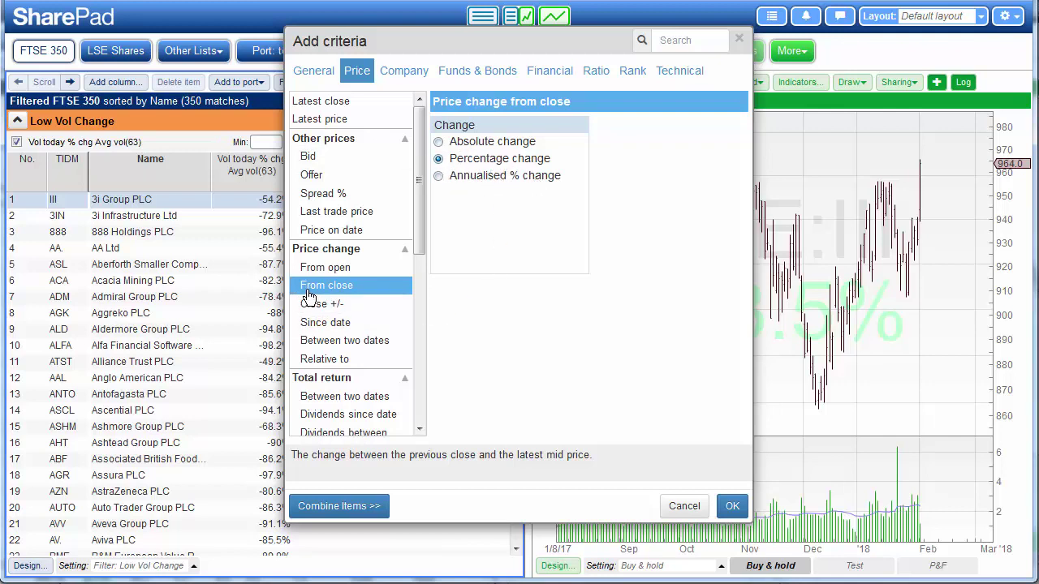
{"action": "left_click", "coordinate": [732, 506]}
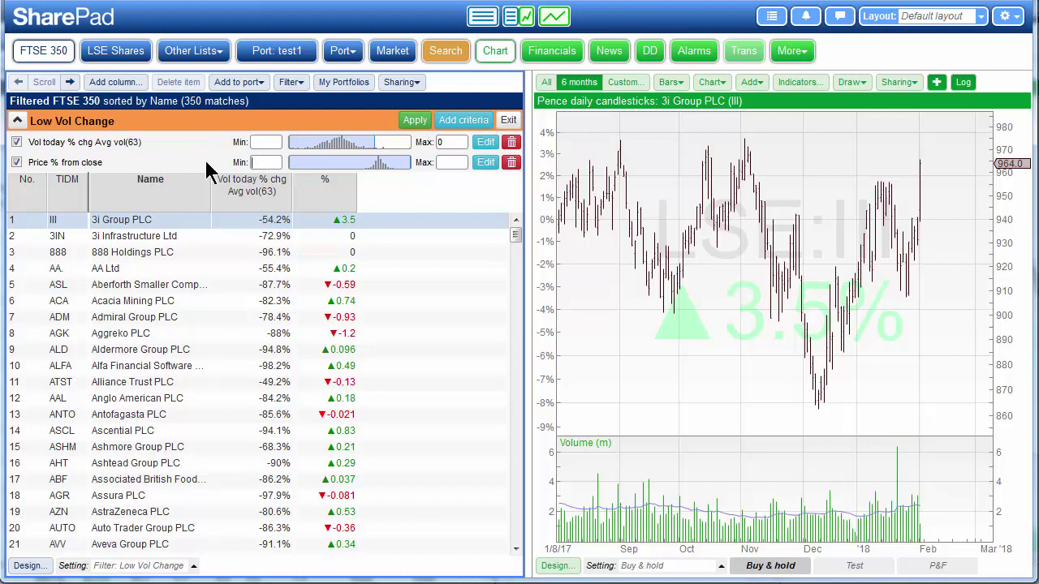
- Set the Price % from close minimum to 3 and apply the filter
{"action": "type", "text": "3"}
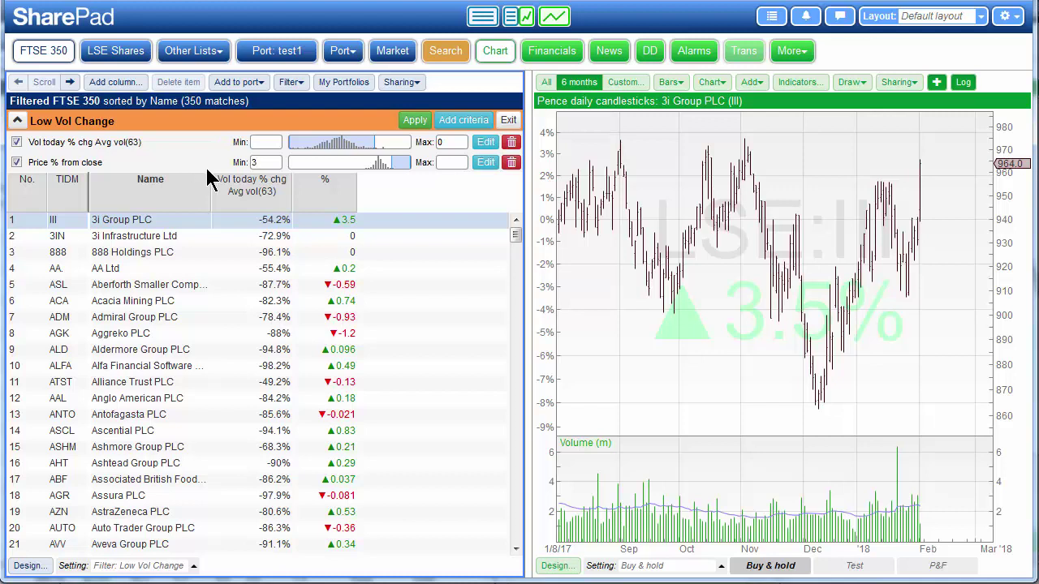
{"action": "left_click", "coordinate": [413, 126]}
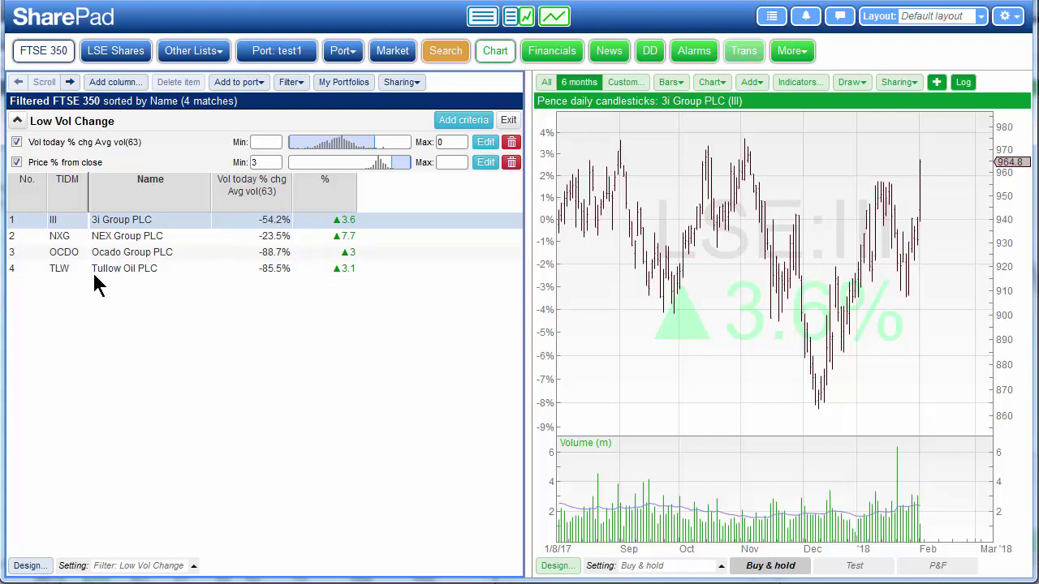
- Review Tullow Oil's and 3i Group's charts, zooming into their recent candlesticks
{"action": "left_click", "coordinate": [126, 270]}
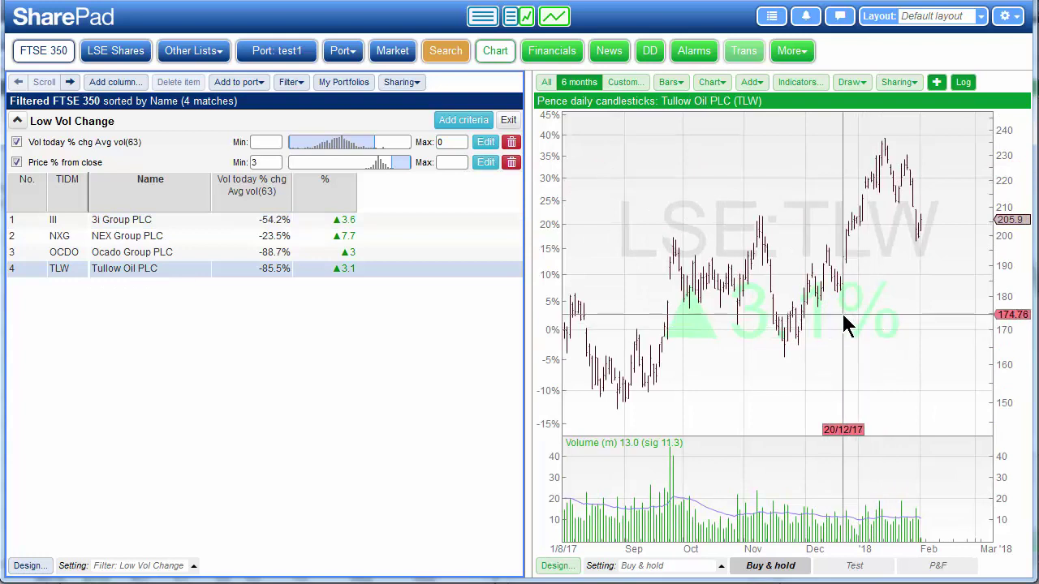
{"action": "left_click_drag", "start_coordinate": [842, 315], "coordinate": [967, 317]}
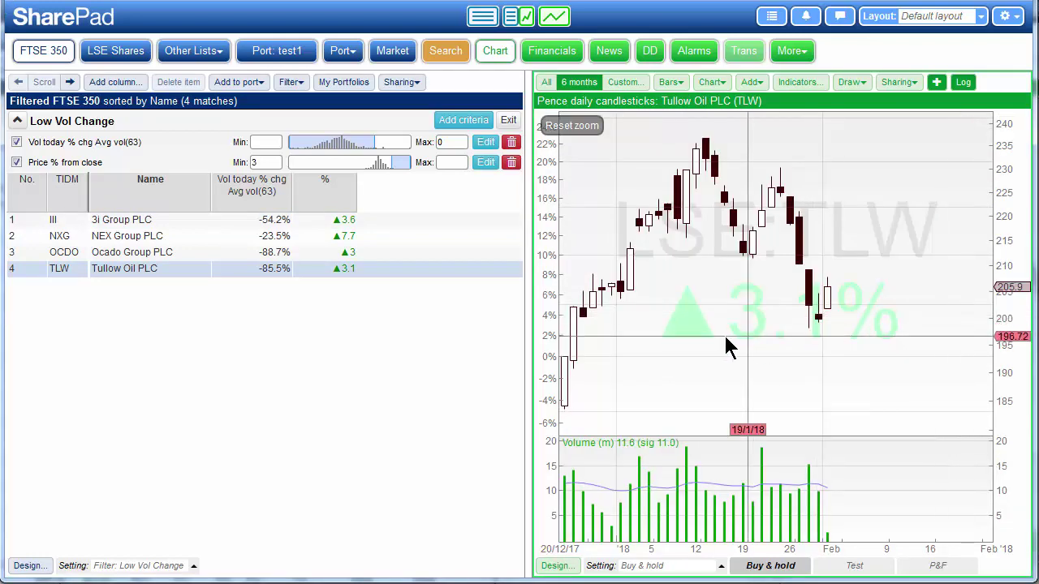
{"action": "left_click_drag", "start_coordinate": [711, 340], "coordinate": [873, 347]}
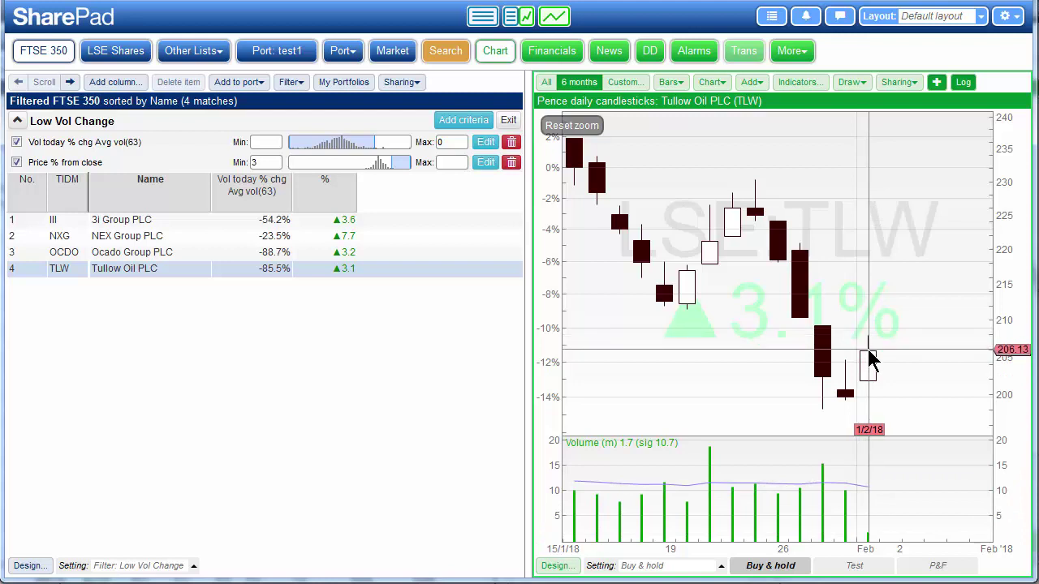
{"action": "left_click", "coordinate": [120, 217]}
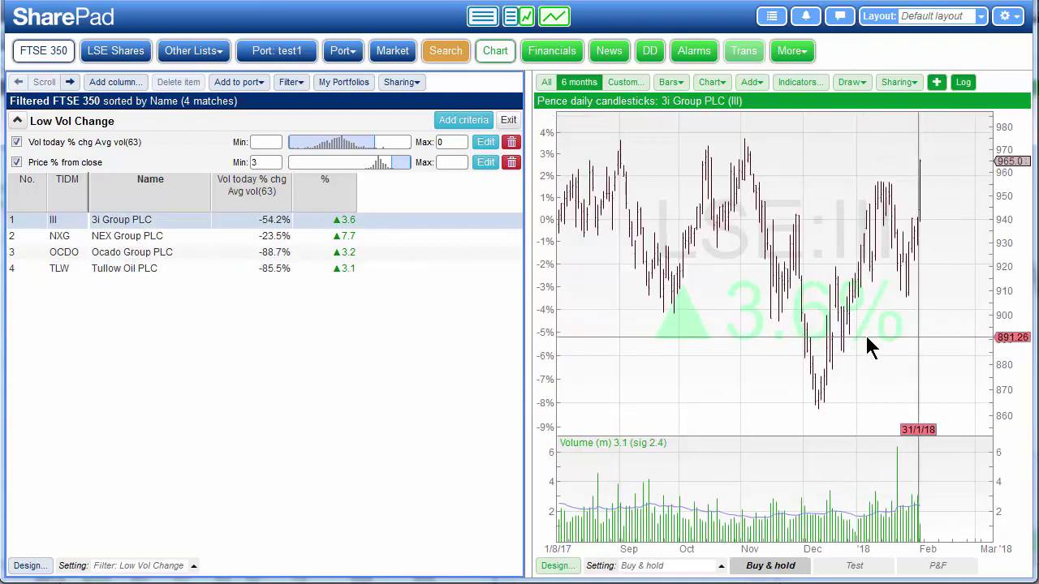
{"action": "mouse_move", "coordinate": [789, 334]}
{"action": "left_mouse_down"}
{"action": "mouse_move", "coordinate": [992, 320]}
{"action": "mouse_move", "coordinate": [978, 312]}
{"action": "left_mouse_up"}
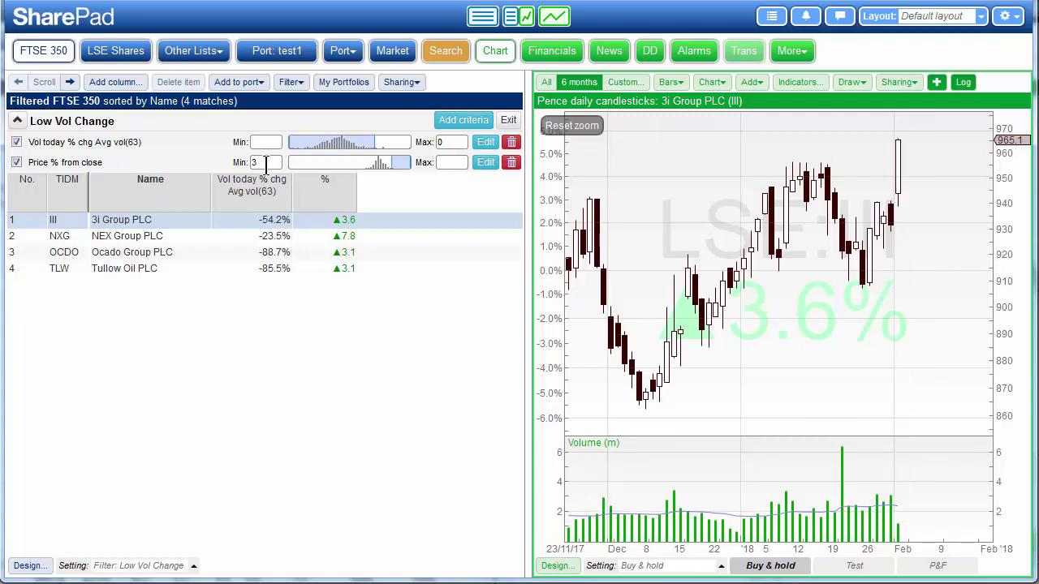
- Clear the 3 minimum on Price % from close and enter a maximum of -3
{"action": "left_click_drag", "start_coordinate": [267, 161], "coordinate": [258, 162]}
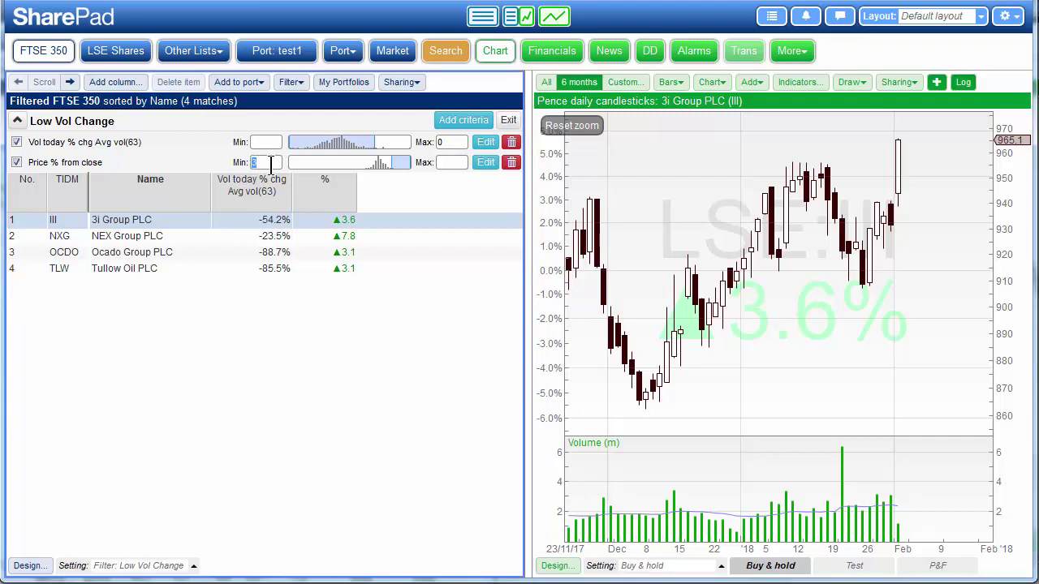
{"action": "key", "text": "BackSpace"}
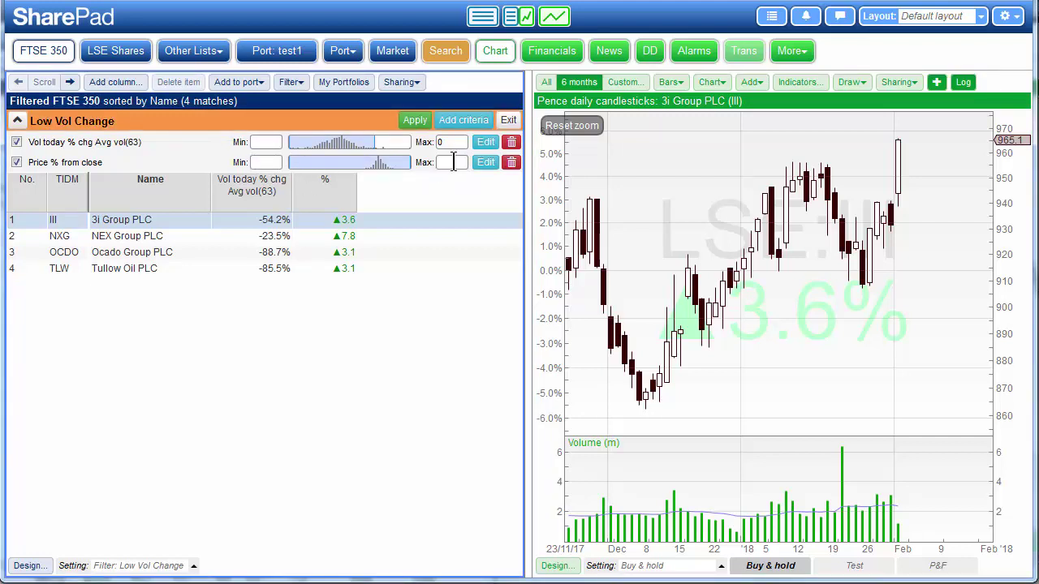
{"action": "type", "text": "-3"}
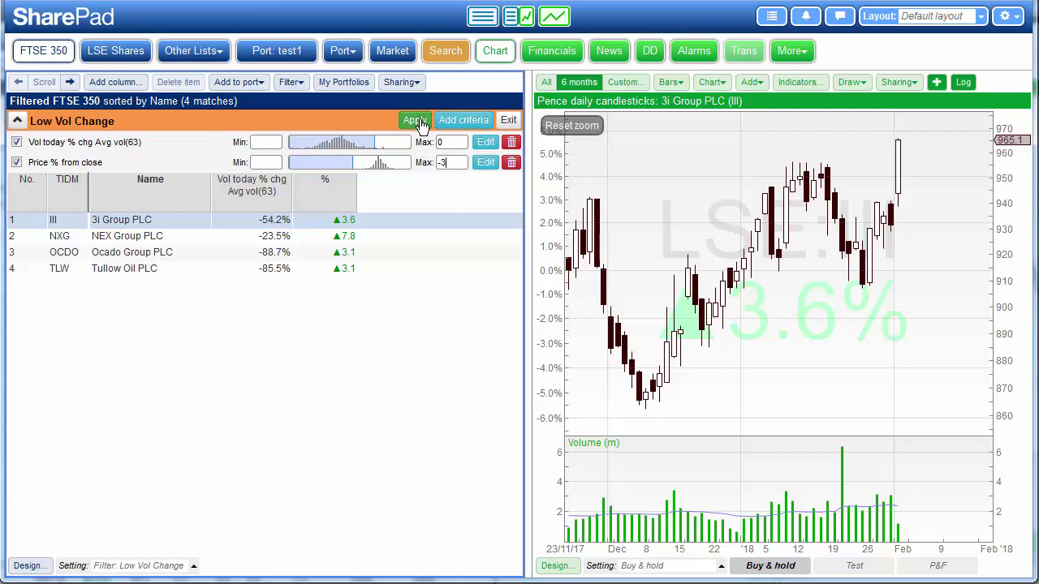